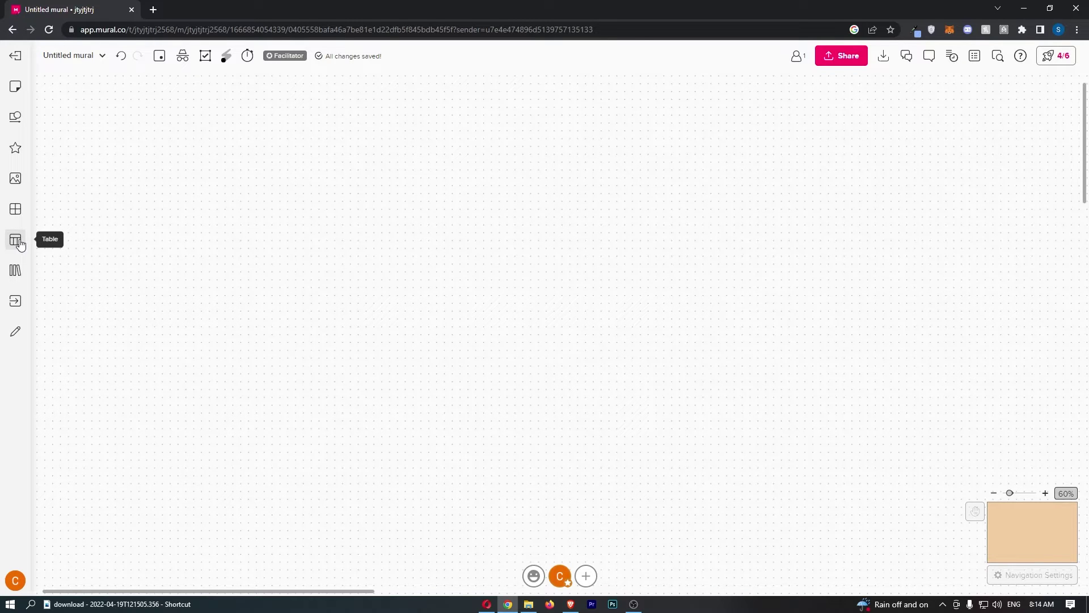
- Drop a blank table template onto the board, then add a fourth and fifth row and column
left_click(17, 241)
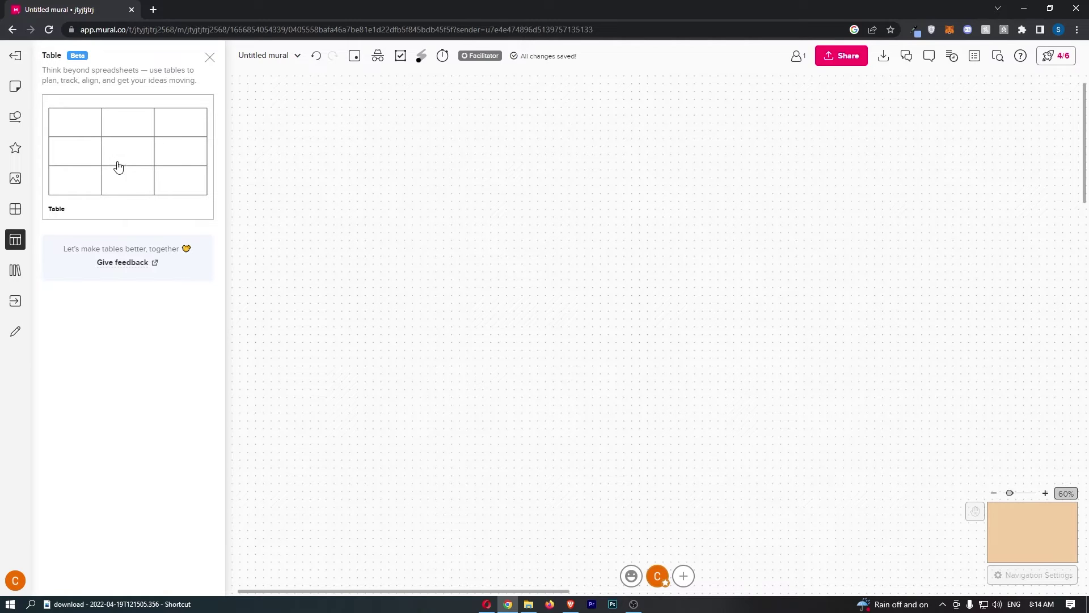
left_click_drag(105, 146, 417, 170)
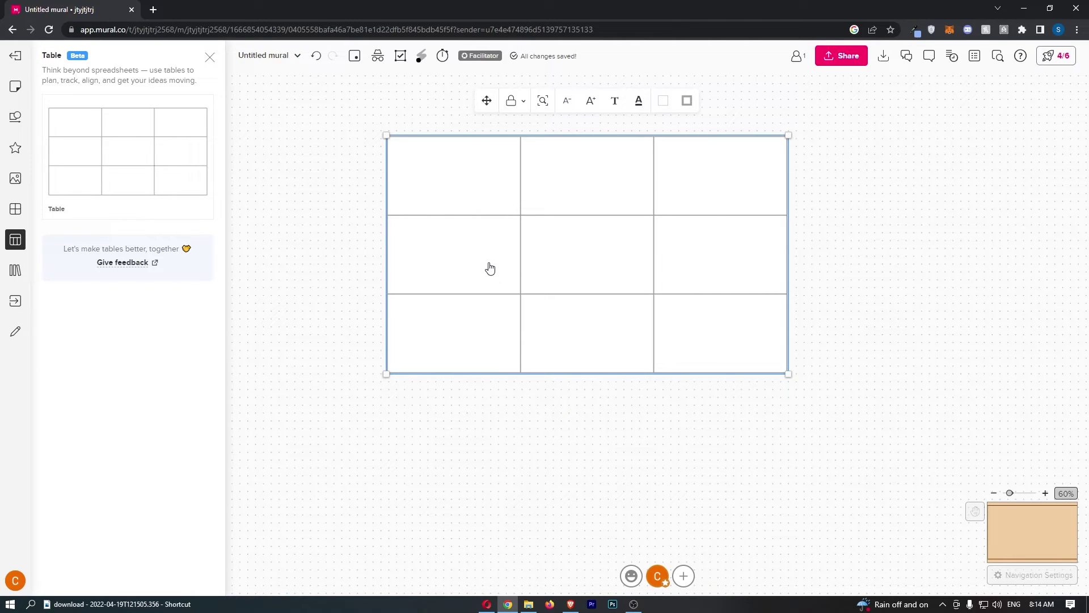
left_click(588, 392)
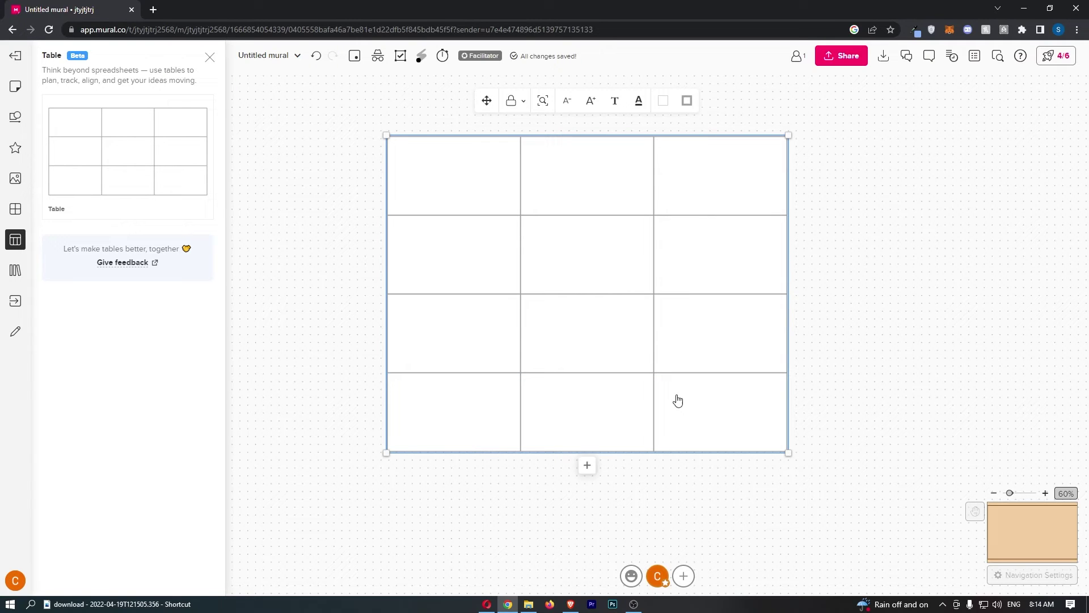
left_click(804, 293)
left_click(647, 468)
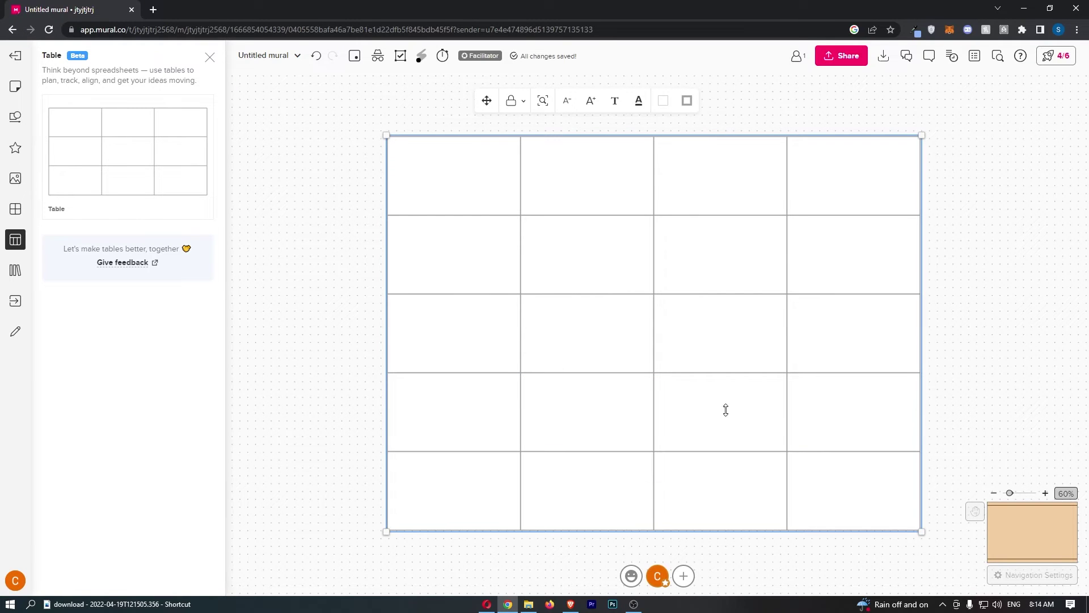
left_click(937, 331)
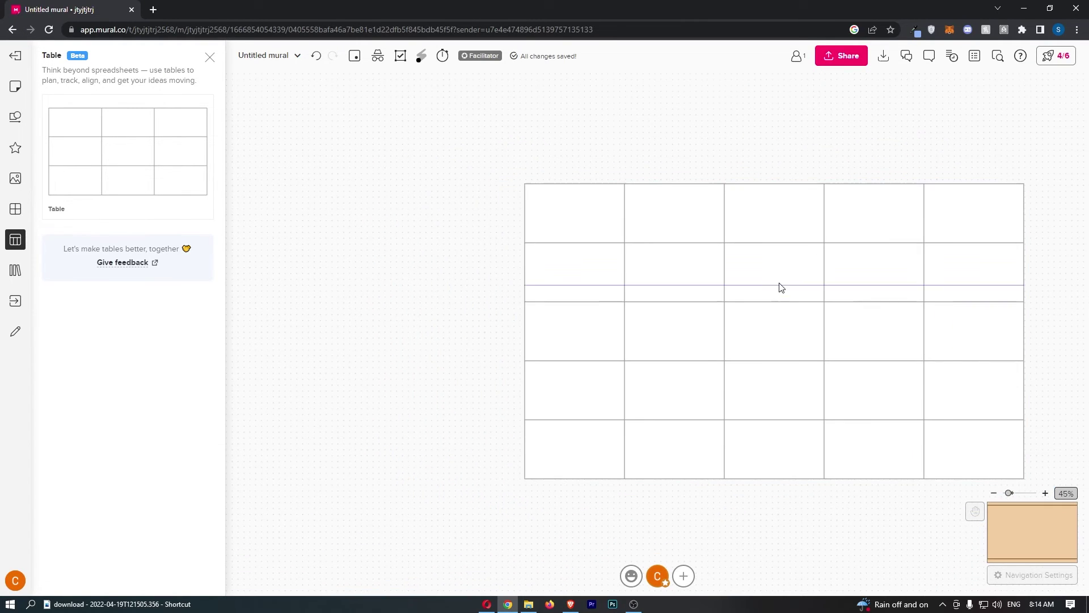
left_click(890, 316)
left_click(1034, 206)
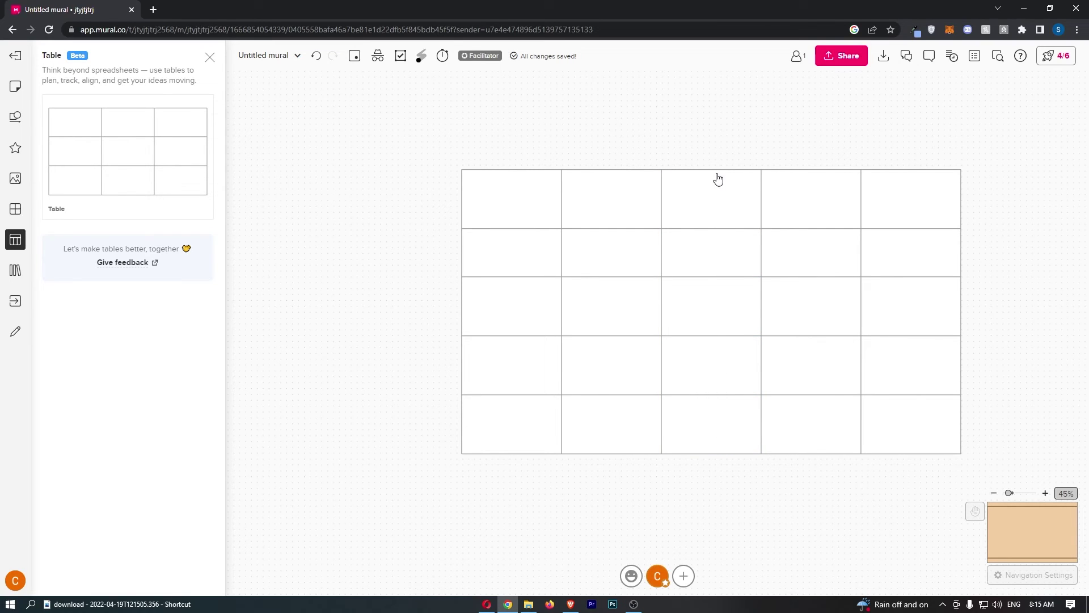
mouse_move(712, 172)
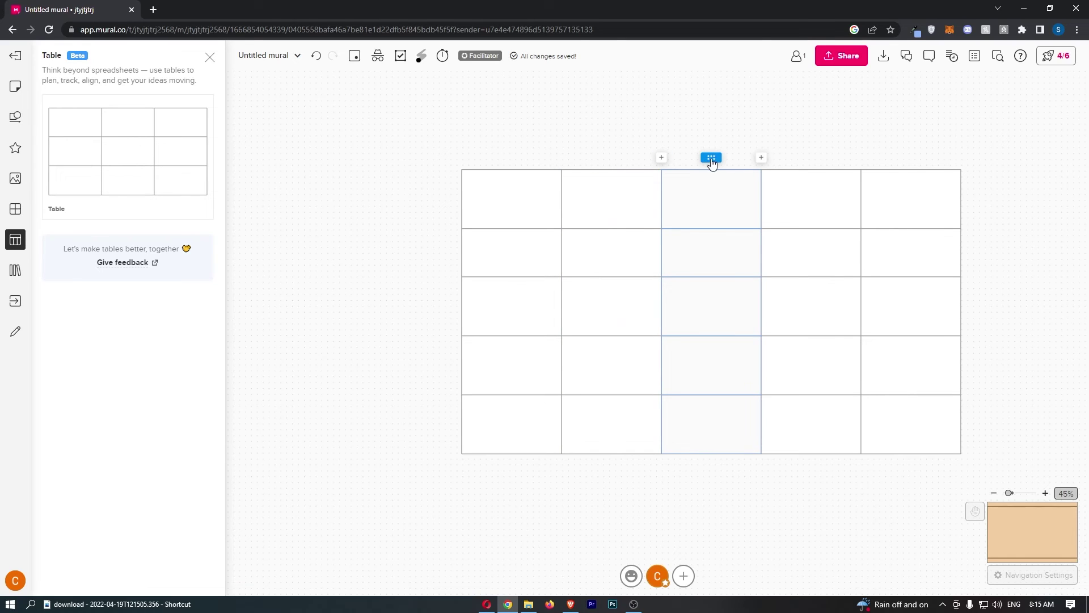
- Select the table's middle column and delete it, leaving four columns
left_click(711, 159)
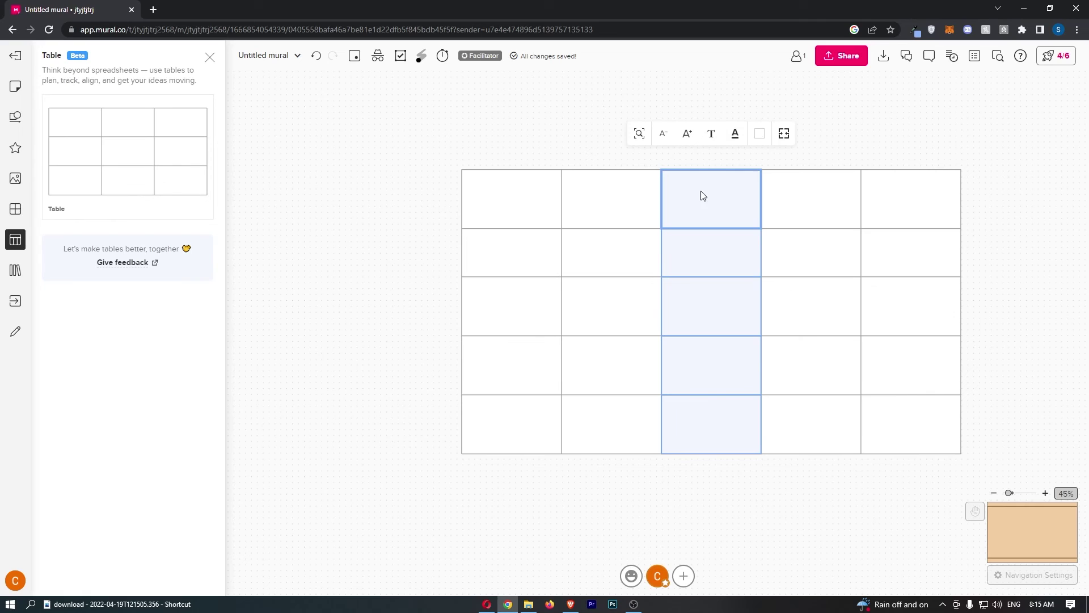
key("Delete")
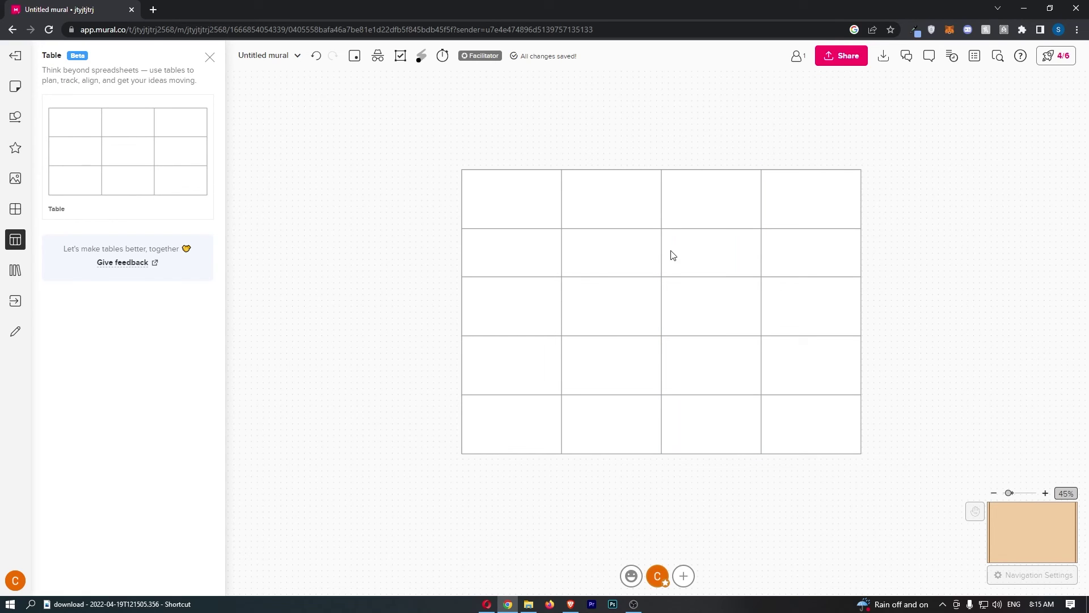
- Add a fifth column back, close the Table panel, and drag the corner to enlarge the table
left_click(878, 312)
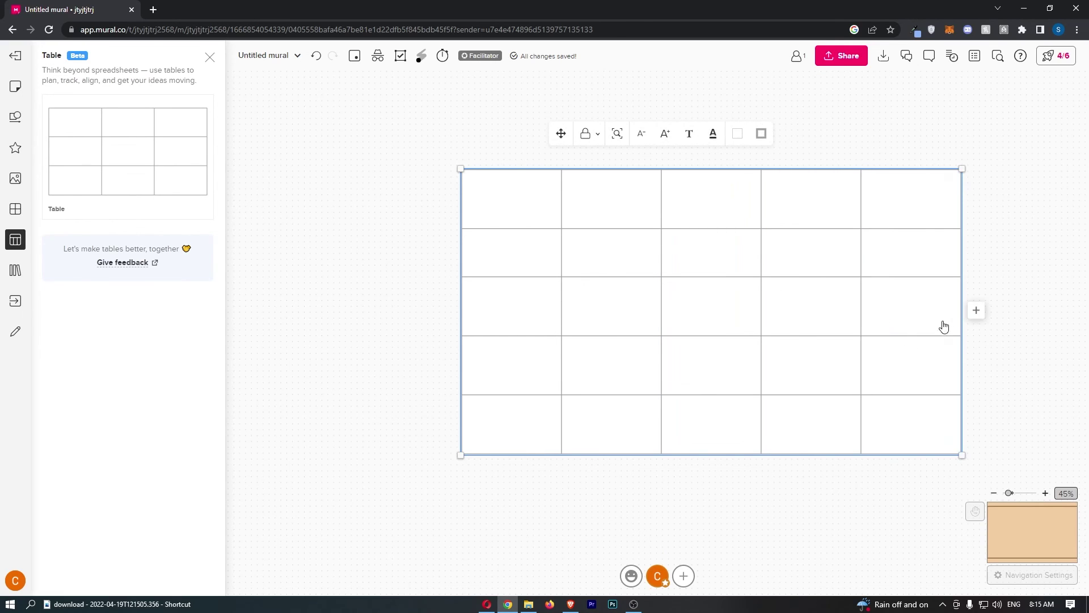
left_click(927, 257)
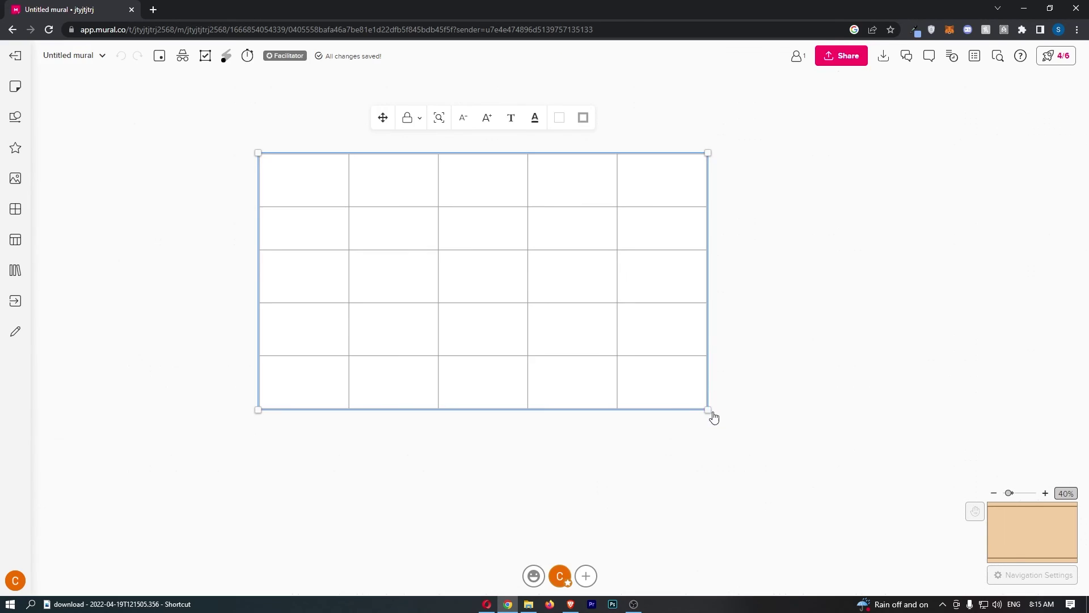
mouse_move(711, 414)
left_mouse_down()
mouse_move(659, 381)
mouse_move(800, 460)
left_mouse_up()
left_click(953, 355)
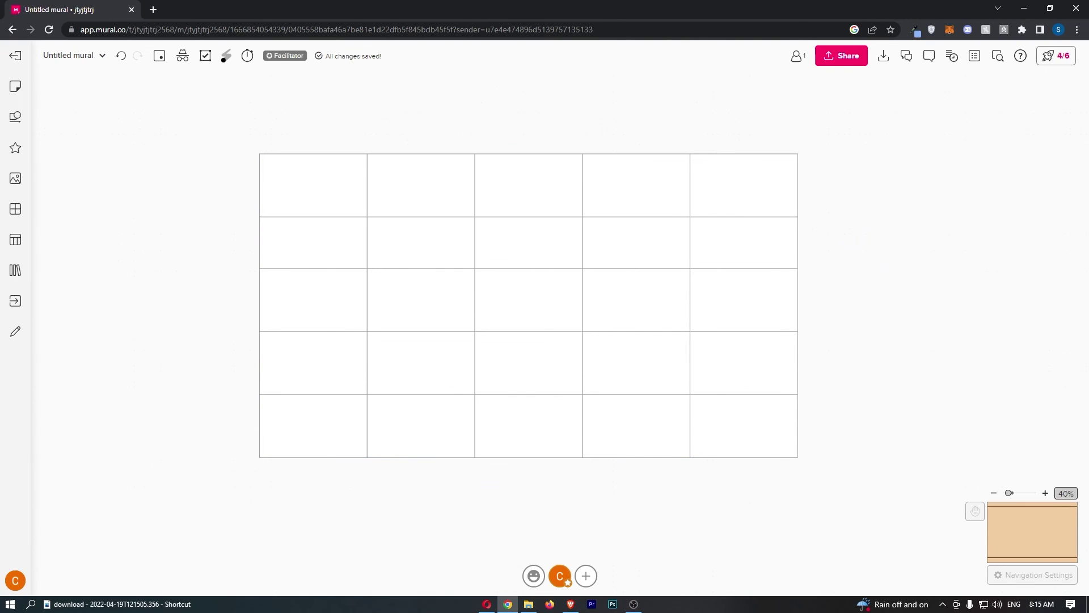